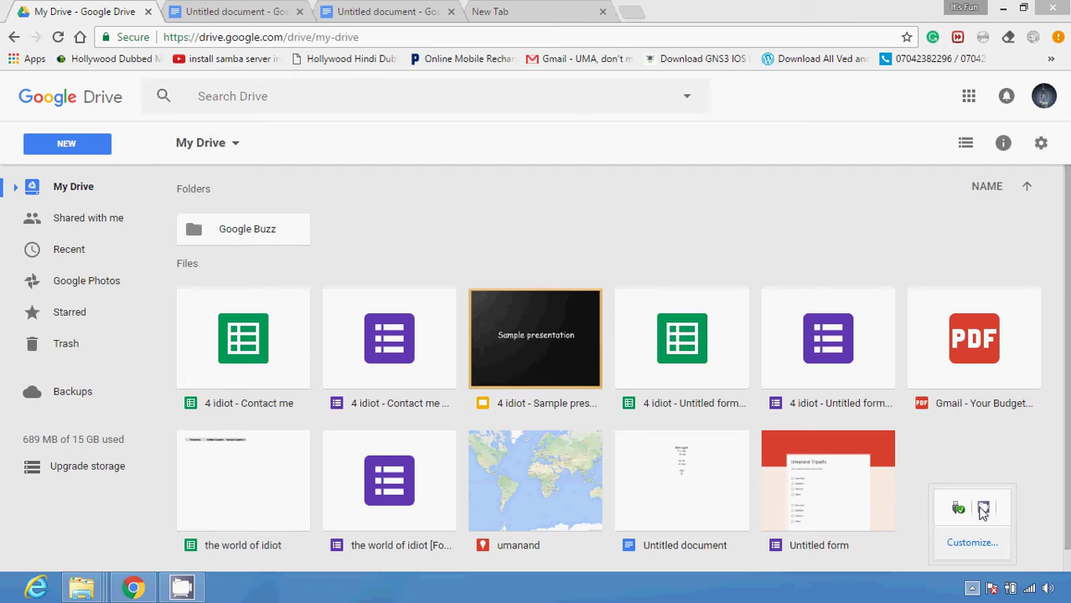
Open the Untitled document in Google Docs from its Open with context menu
click(970, 589)
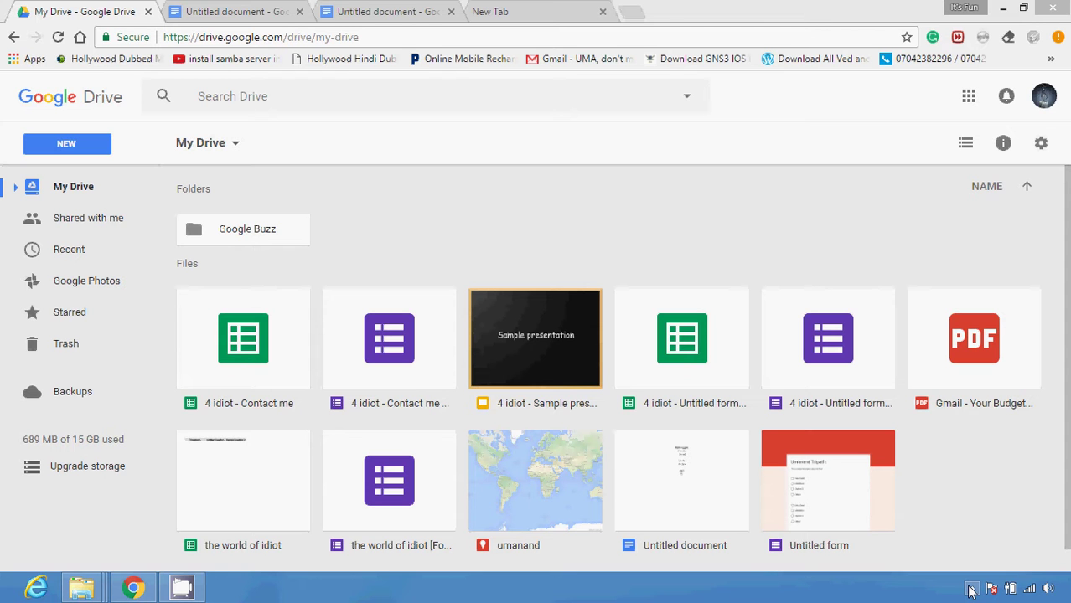
right_click(649, 490)
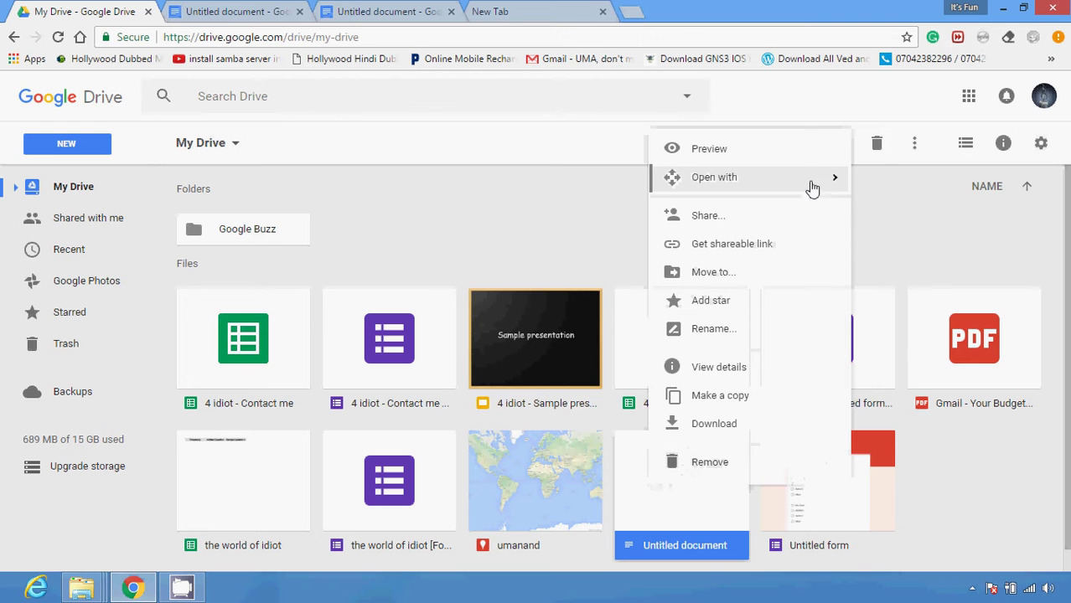
mouse_move(827, 177)
click(885, 188)
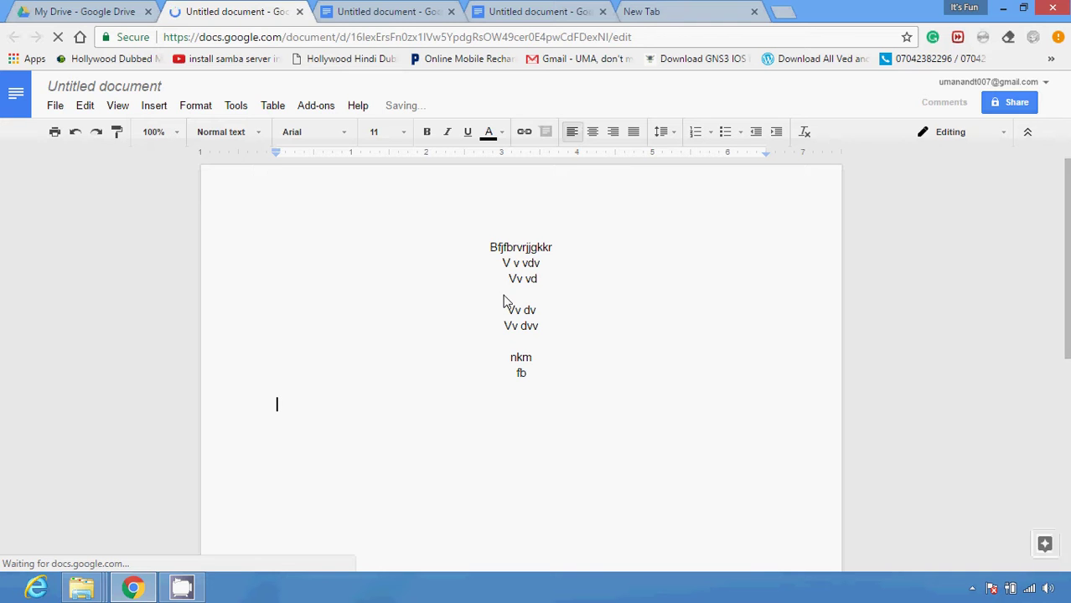
Type 'This is the file i used to share on intermet ..f/' below fb, closing the duplicate tab
text(This)
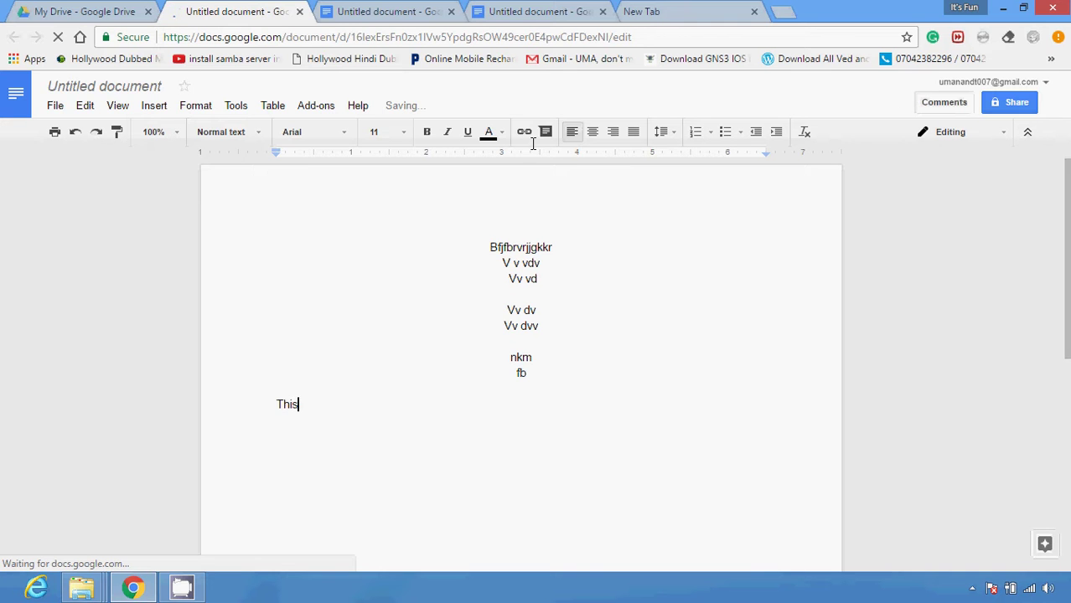
click(435, 10)
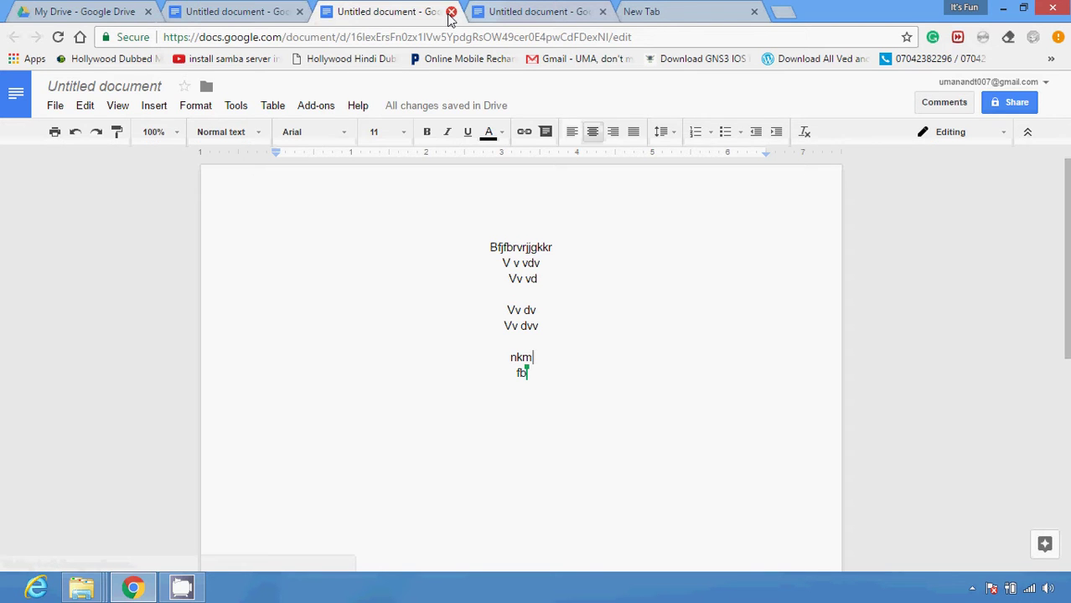
click(451, 12)
click(451, 12)
click(224, 11)
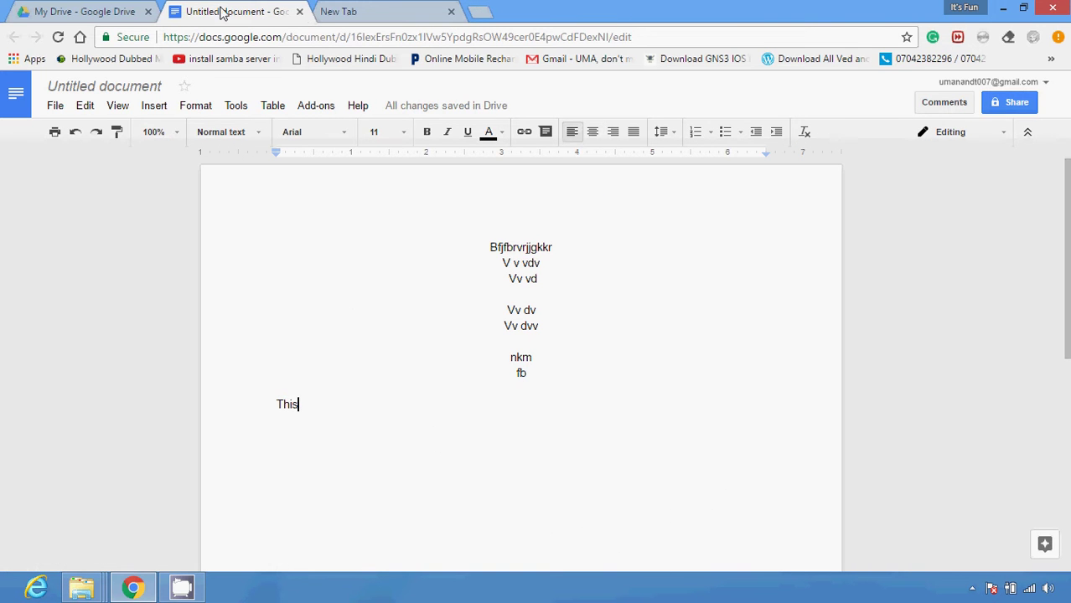
text(is the )
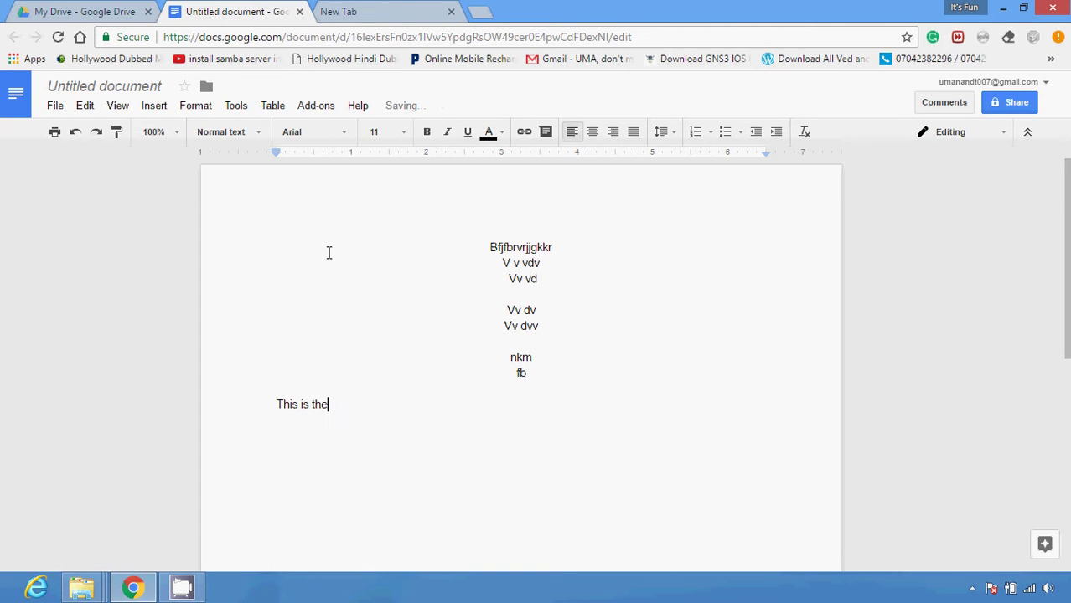
text(file i used to share on i)
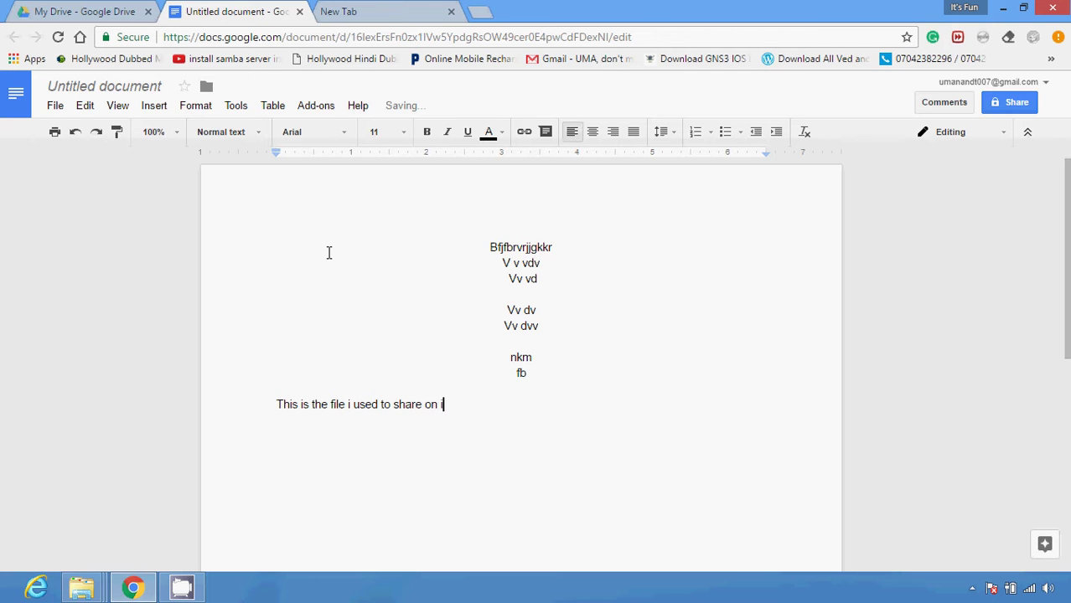
text(ntermet ..f/)
key(Return)
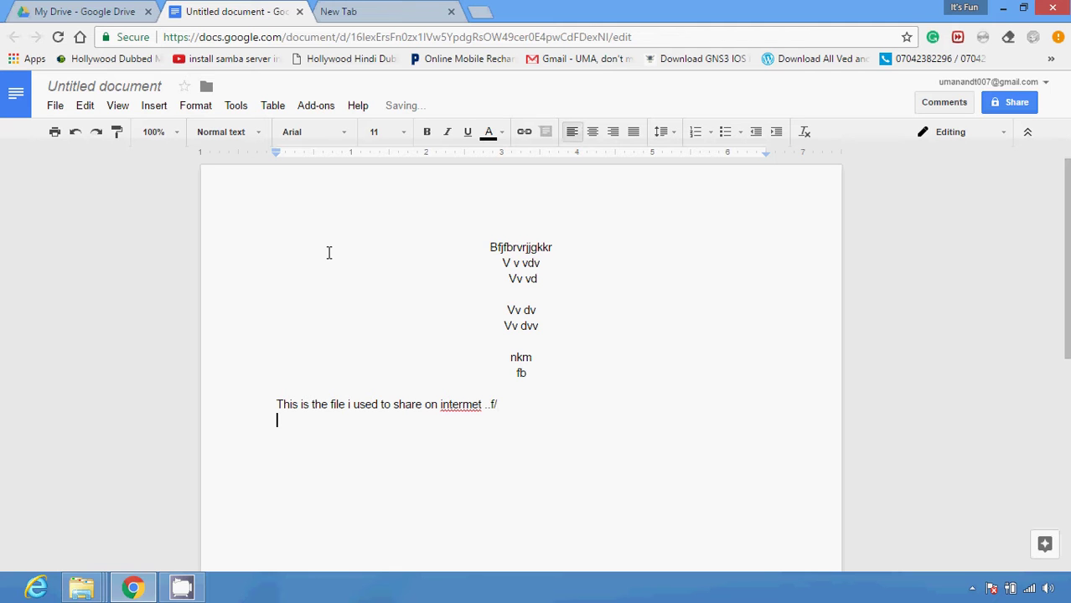
Open File > Move to, dismiss it without moving, and return to My Drive
click(51, 106)
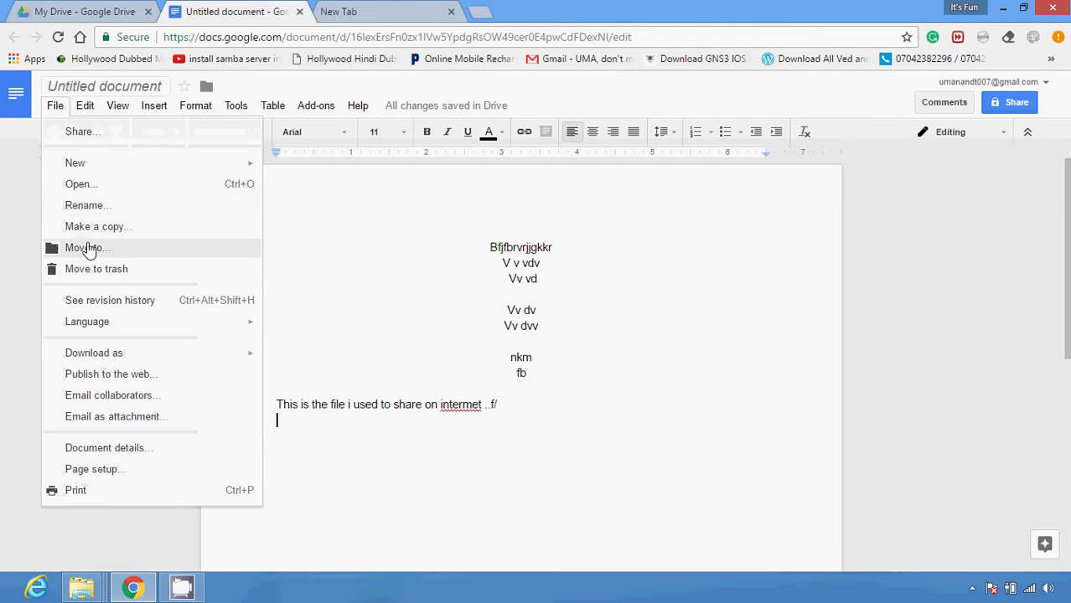
click(88, 248)
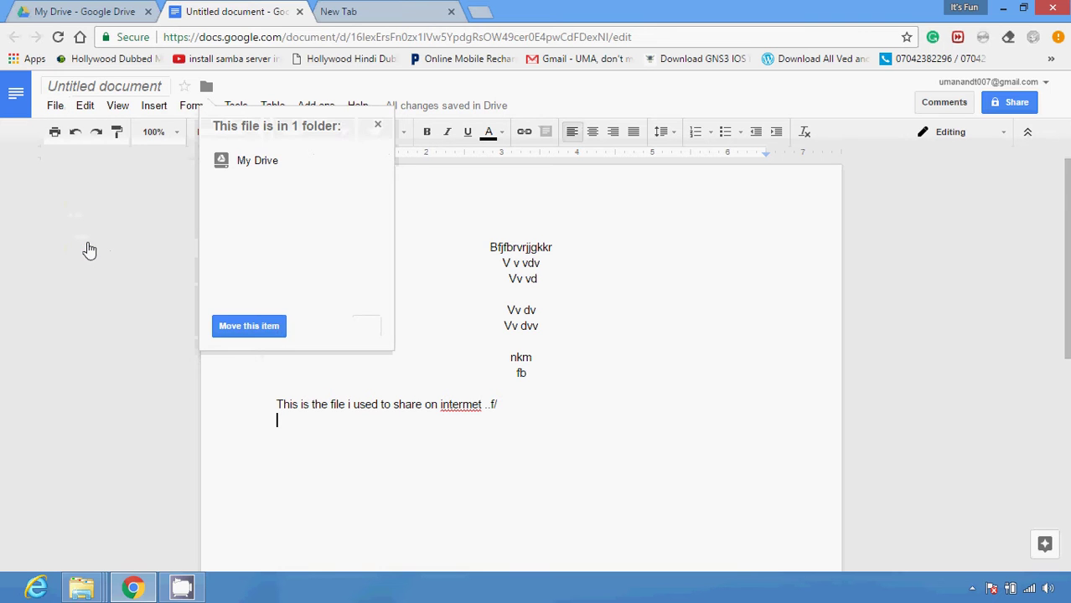
click(270, 327)
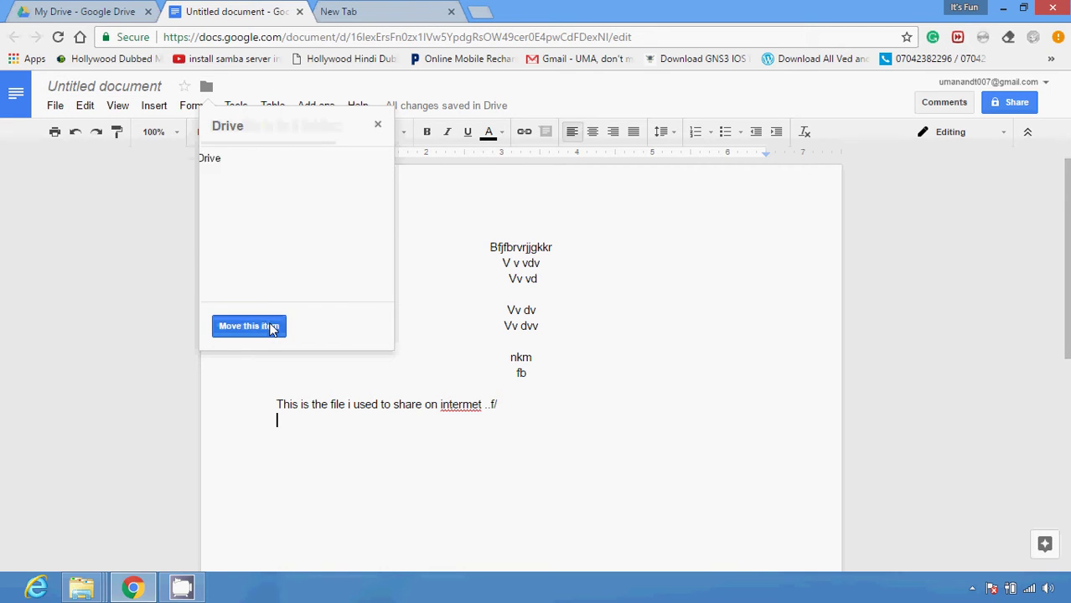
click(129, 209)
click(84, 10)
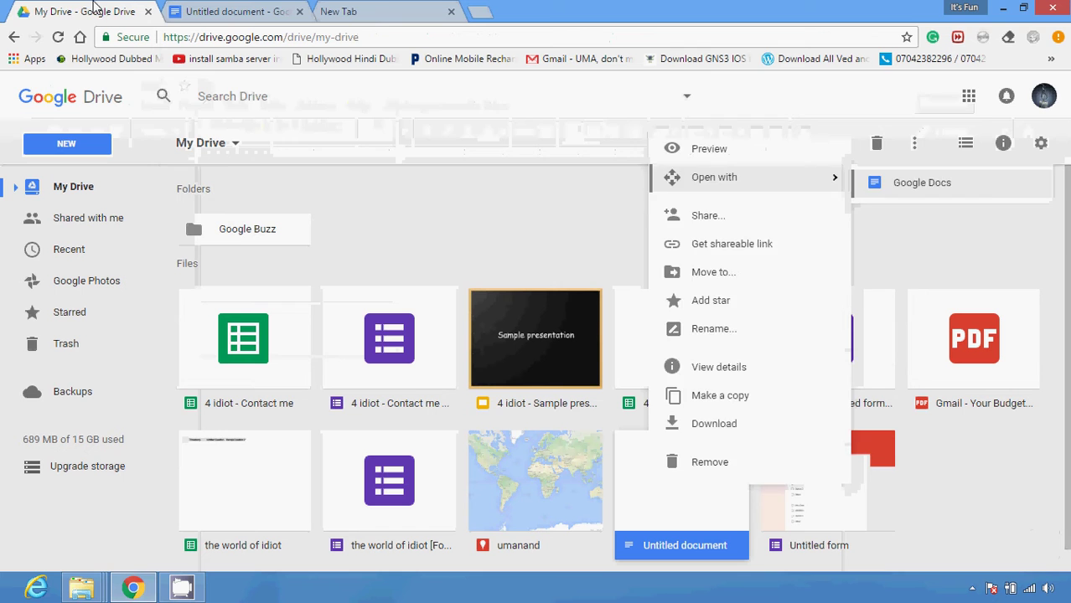
click(57, 38)
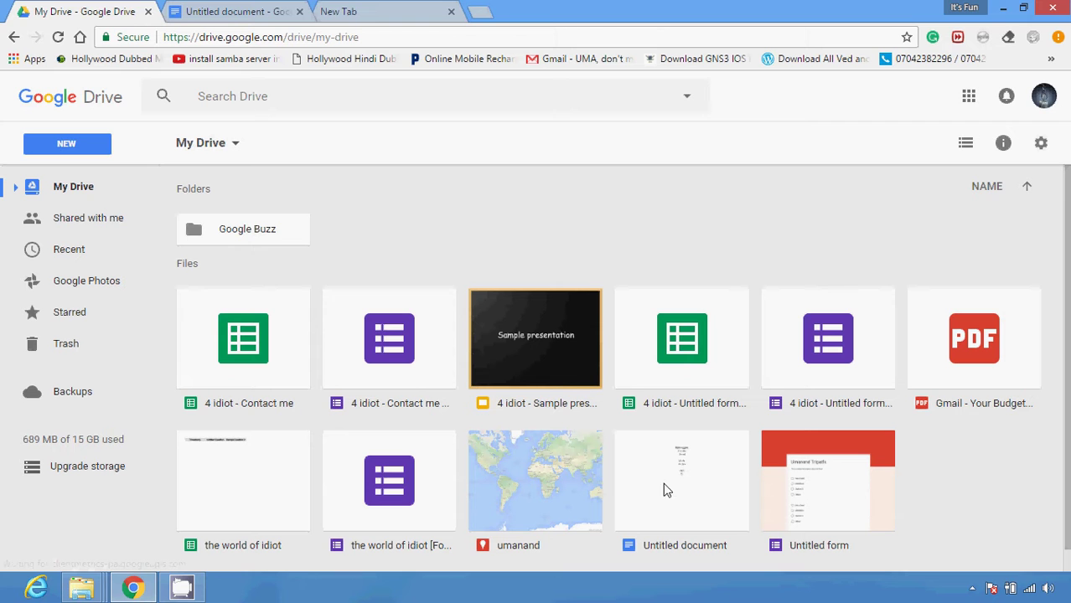
click(220, 149)
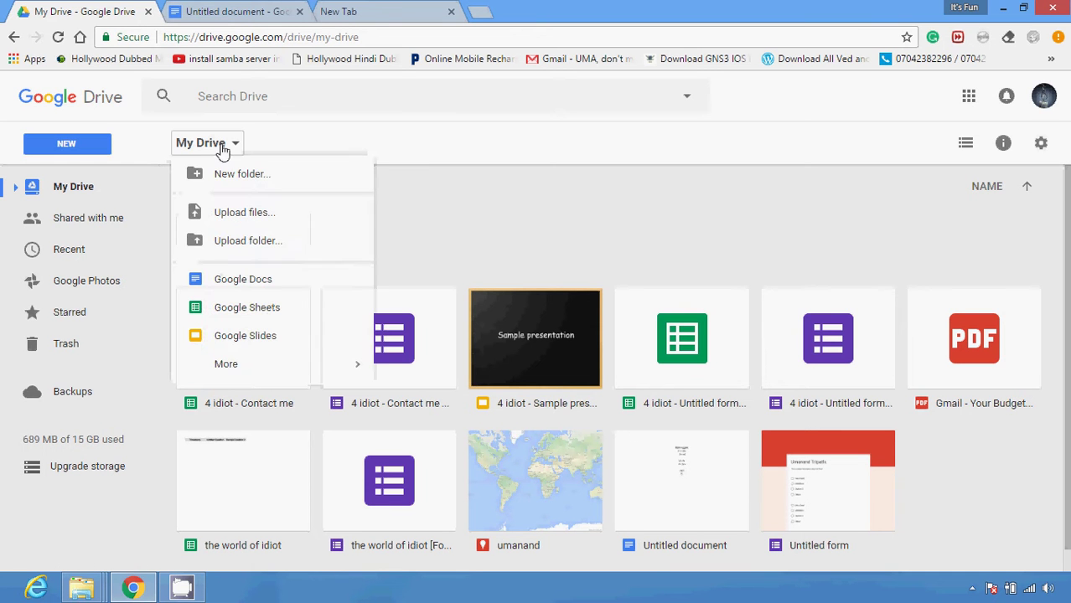
mouse_move(326, 369)
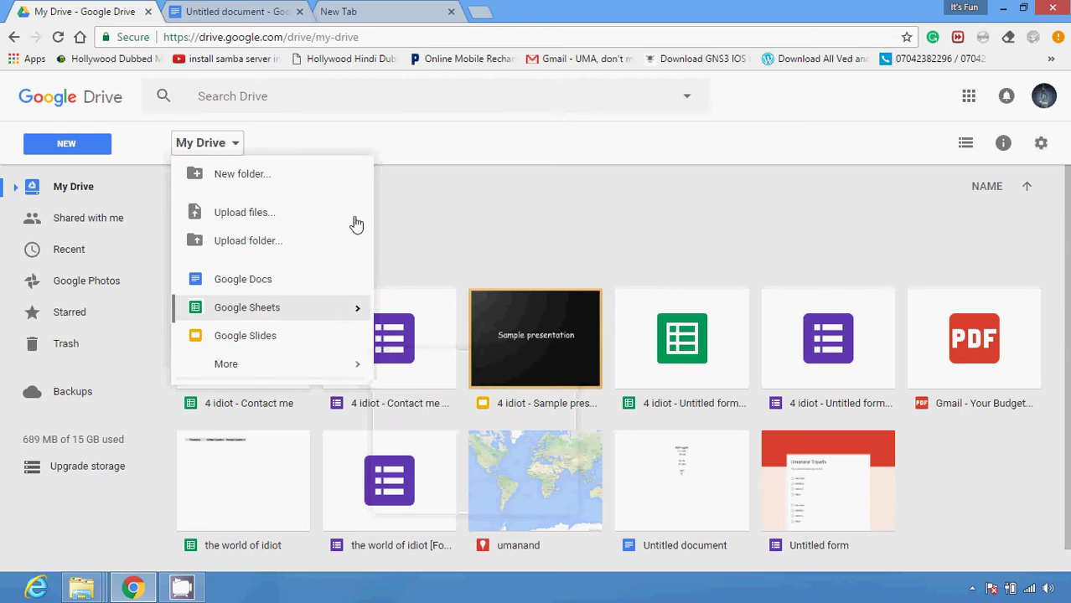
click(423, 201)
Open the Untitled document's Share dialog and its Advanced sharing settings
right_click(670, 473)
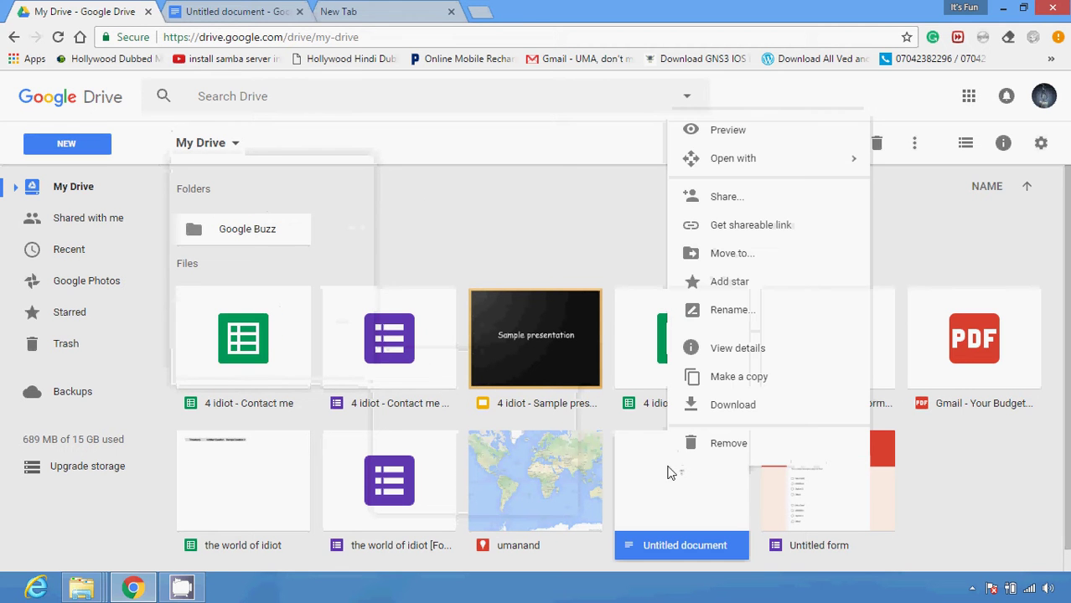
click(750, 202)
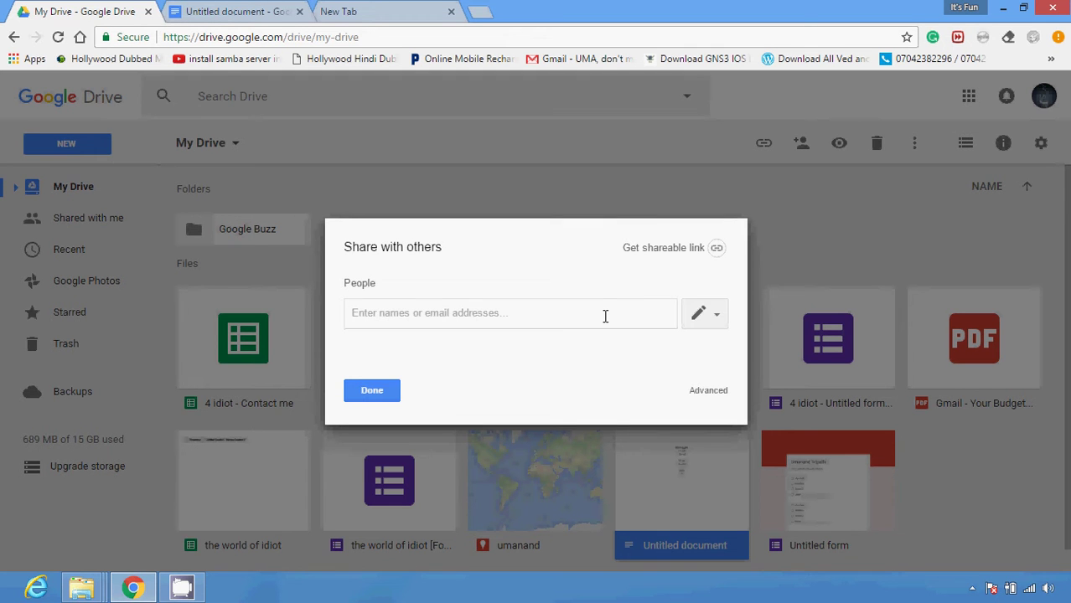
click(713, 392)
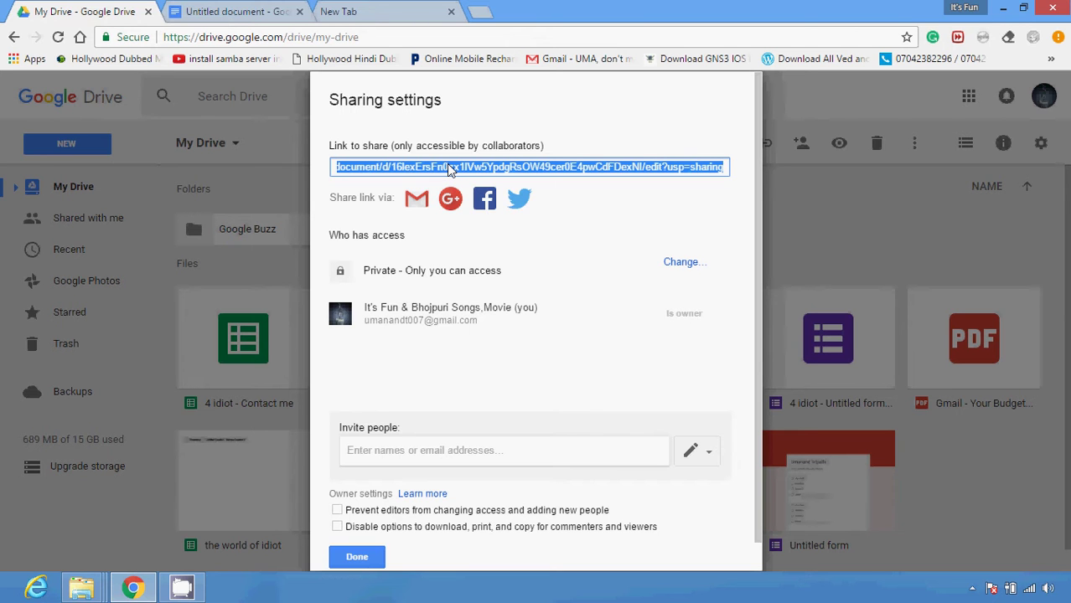
key(Return)
Switch link sharing to On - Public on the web and show the Access levels
click(682, 263)
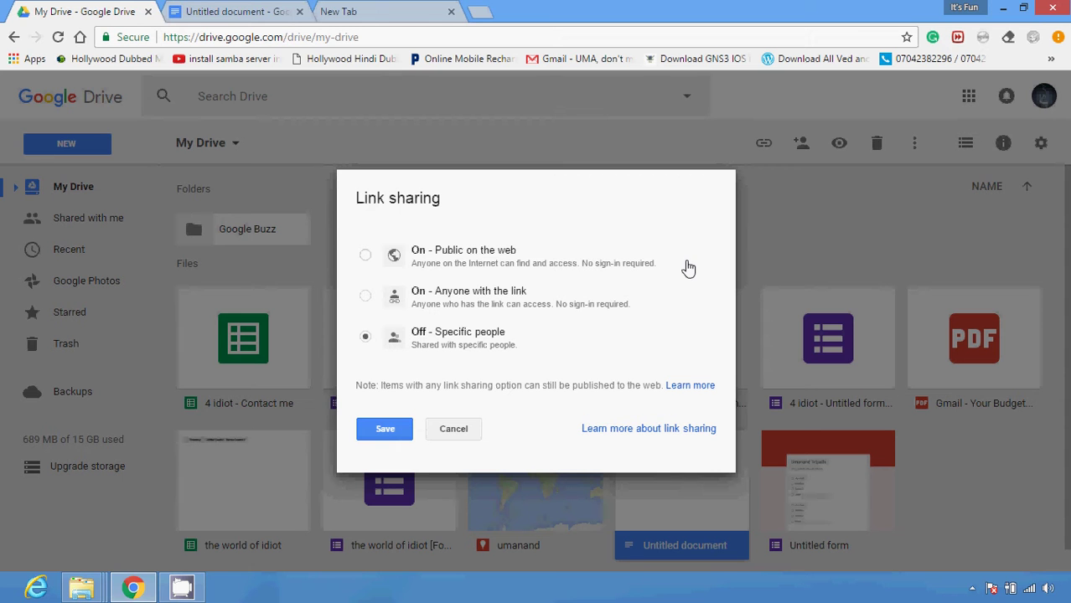
click(365, 263)
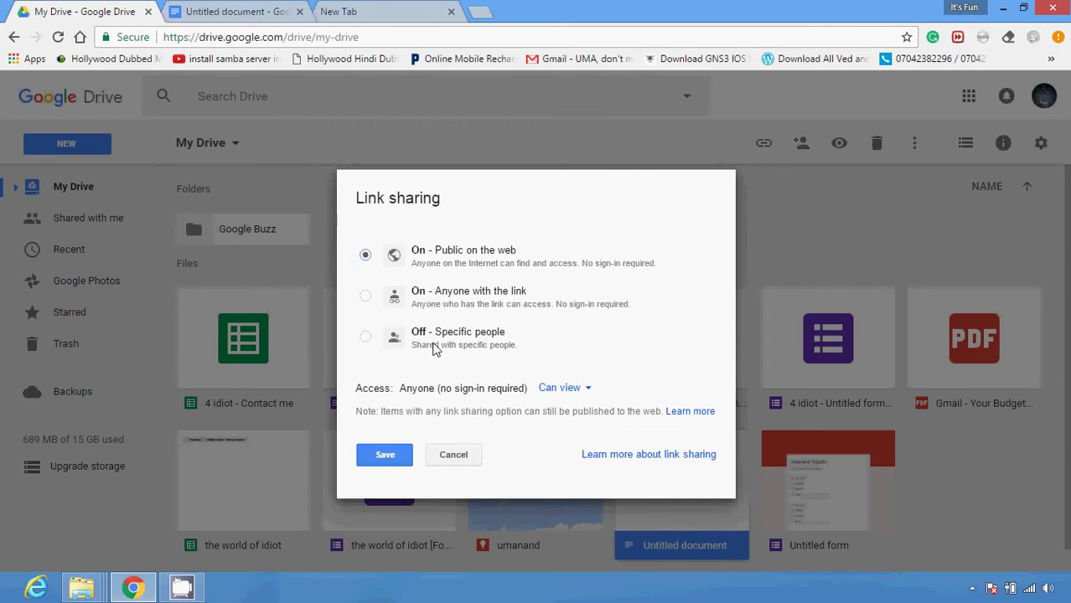
click(574, 389)
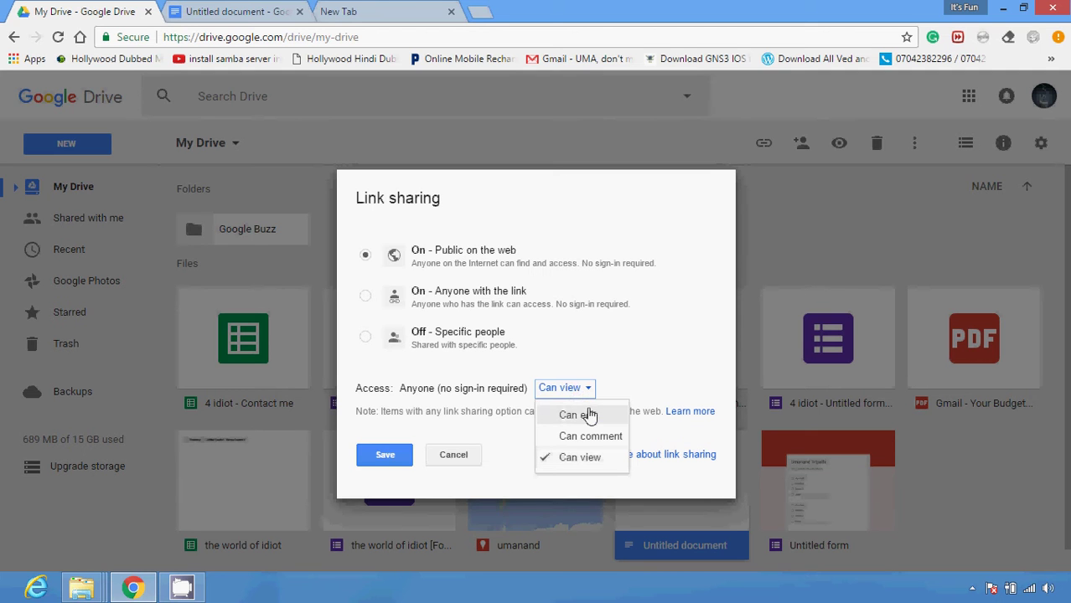
Set the public link's access level to Can edit
click(586, 415)
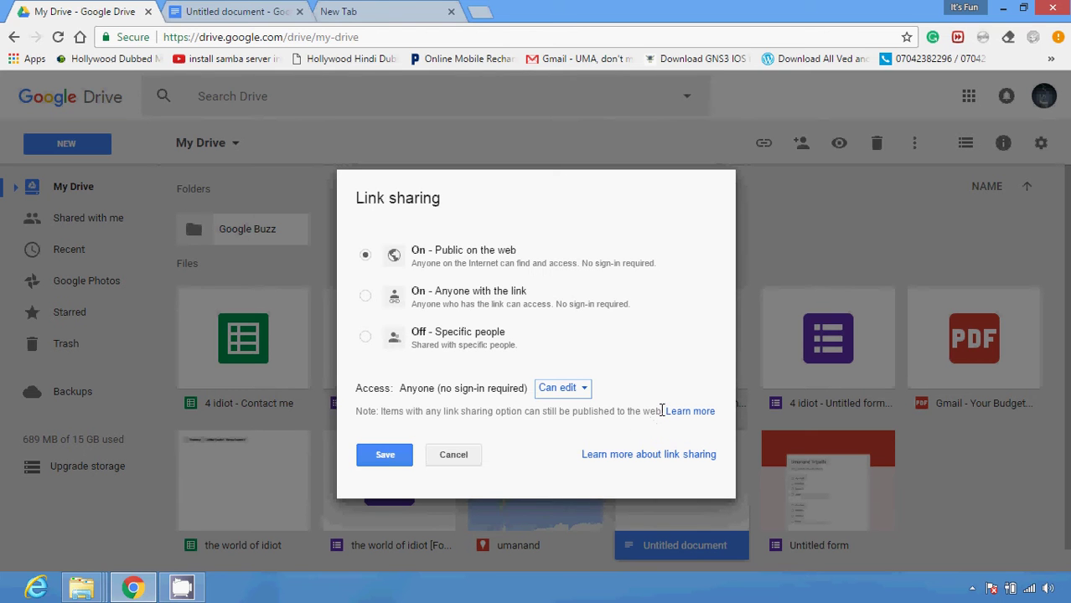
drag(661, 412, 618, 412)
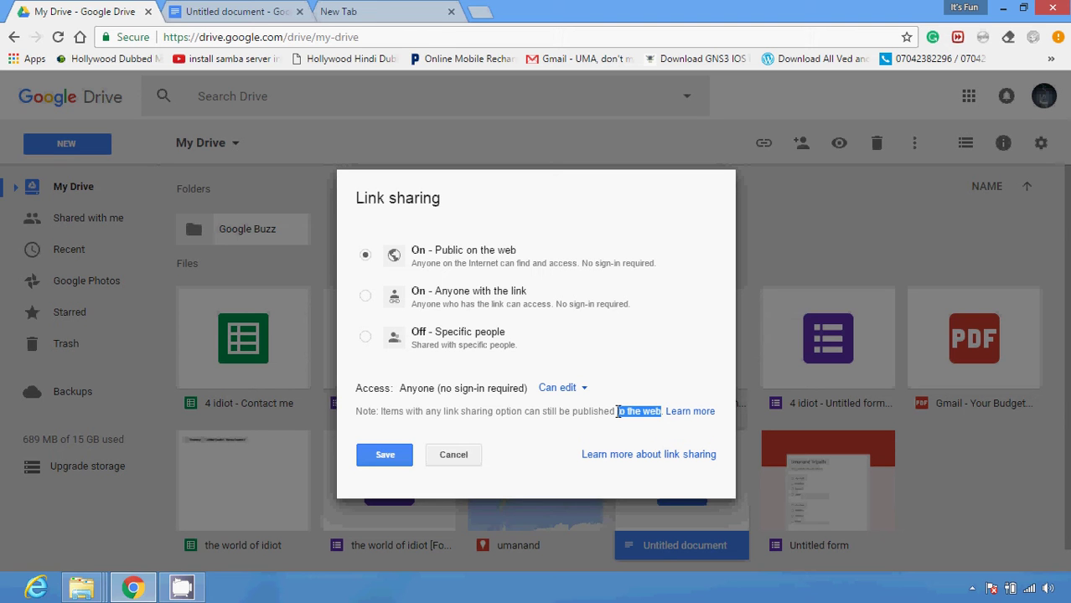
Save the public edit sharing and copy the Link to share URL
click(387, 457)
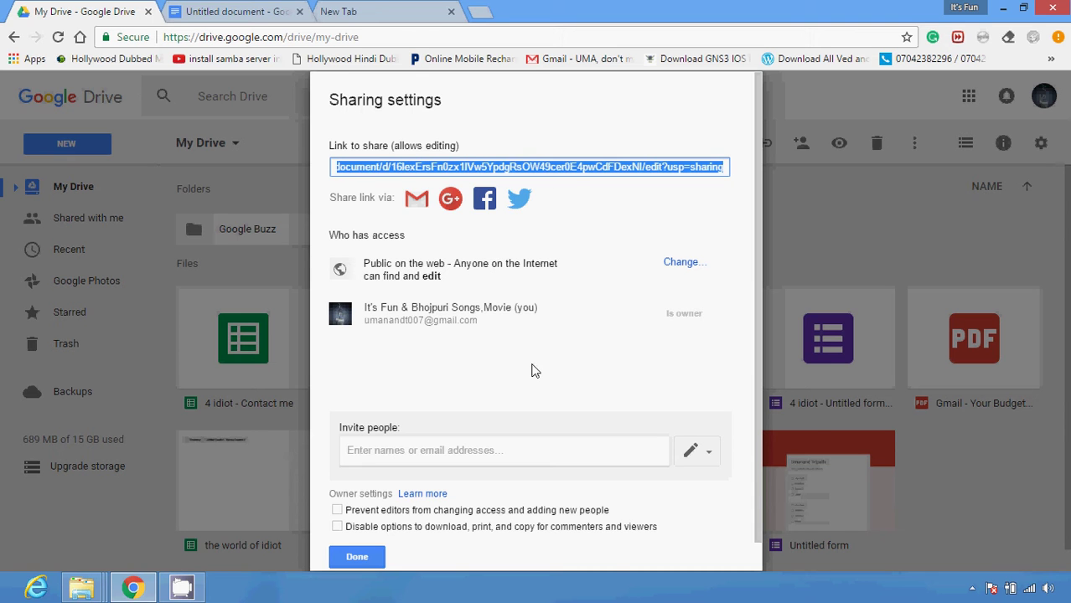
click(503, 449)
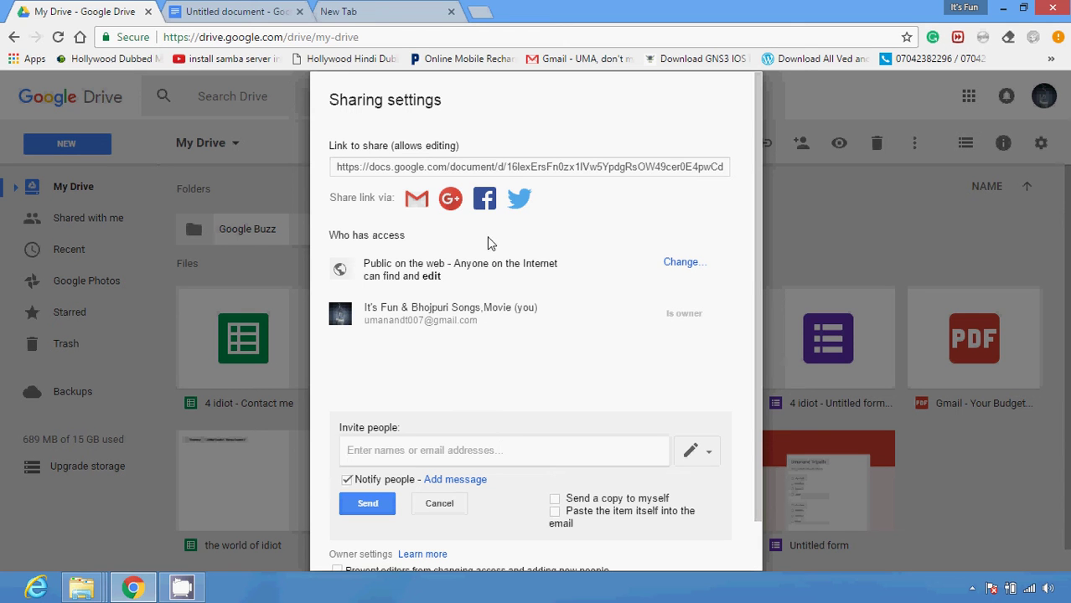
right_click(495, 165)
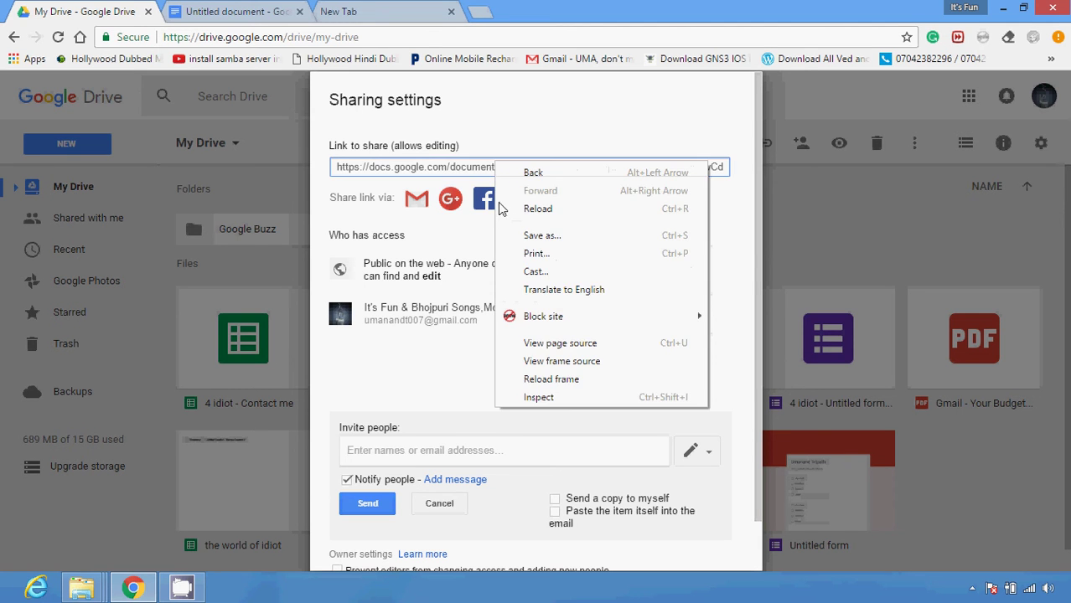
click(409, 166)
click(414, 169)
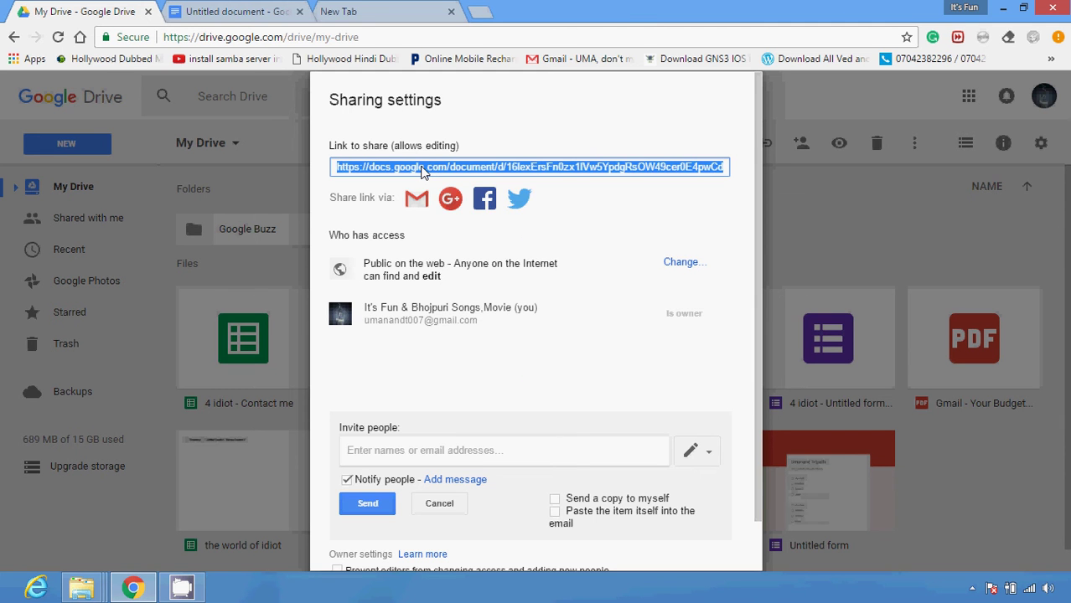
right_click(421, 170)
click(435, 178)
Revert link sharing to Off - Specific people, save, and close the sharing dialog
click(255, 10)
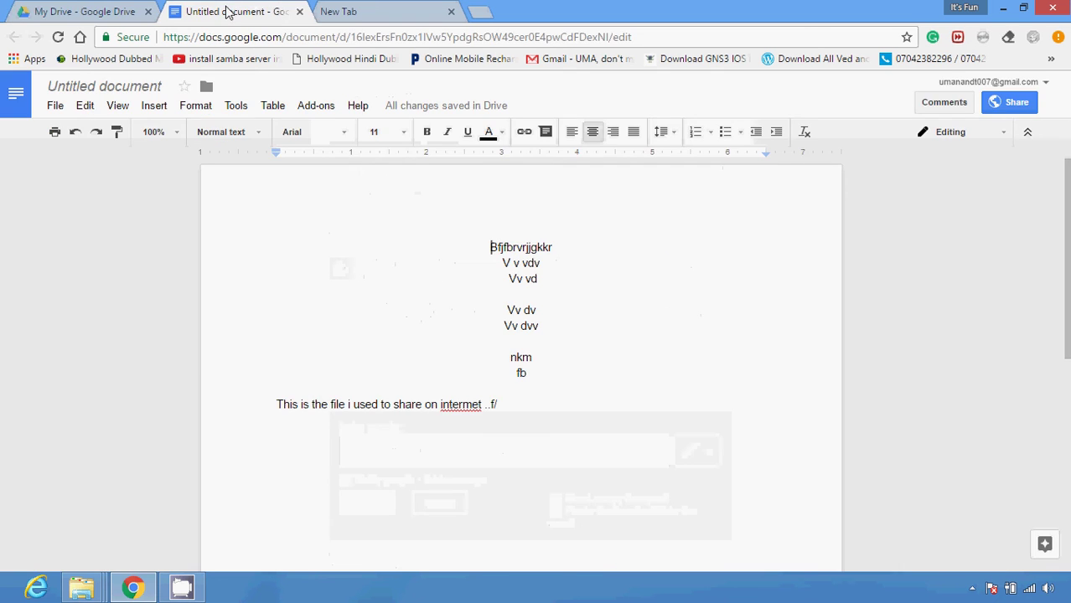
click(141, 8)
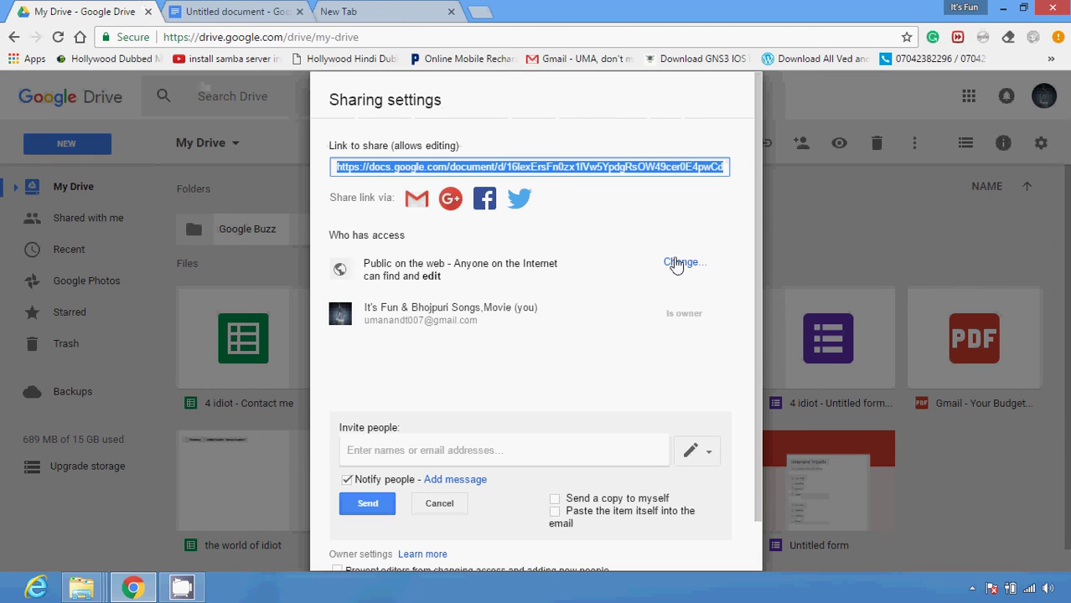
click(675, 262)
click(365, 325)
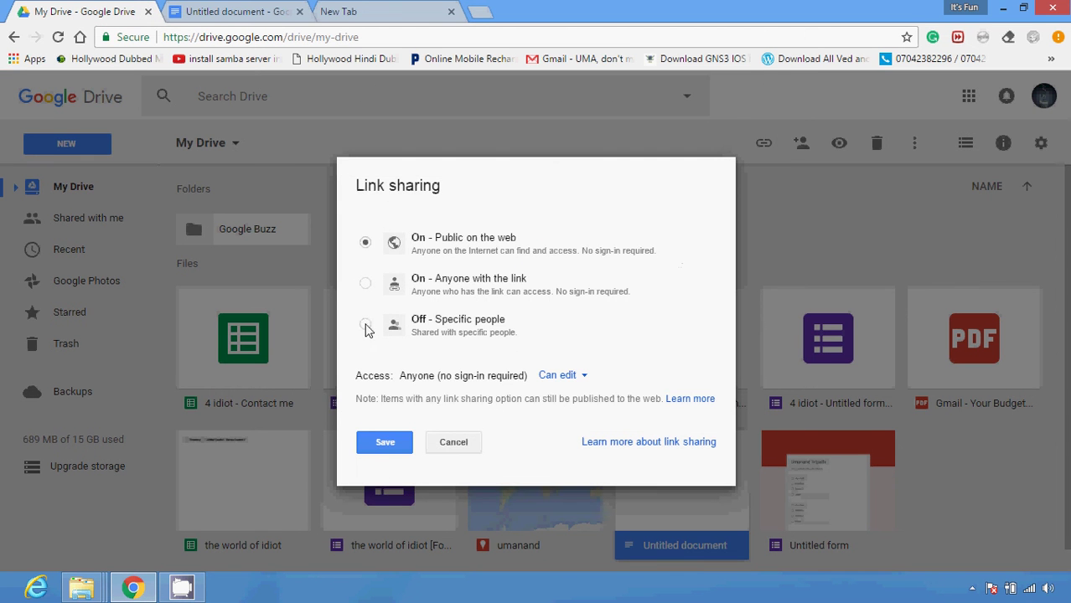
click(397, 417)
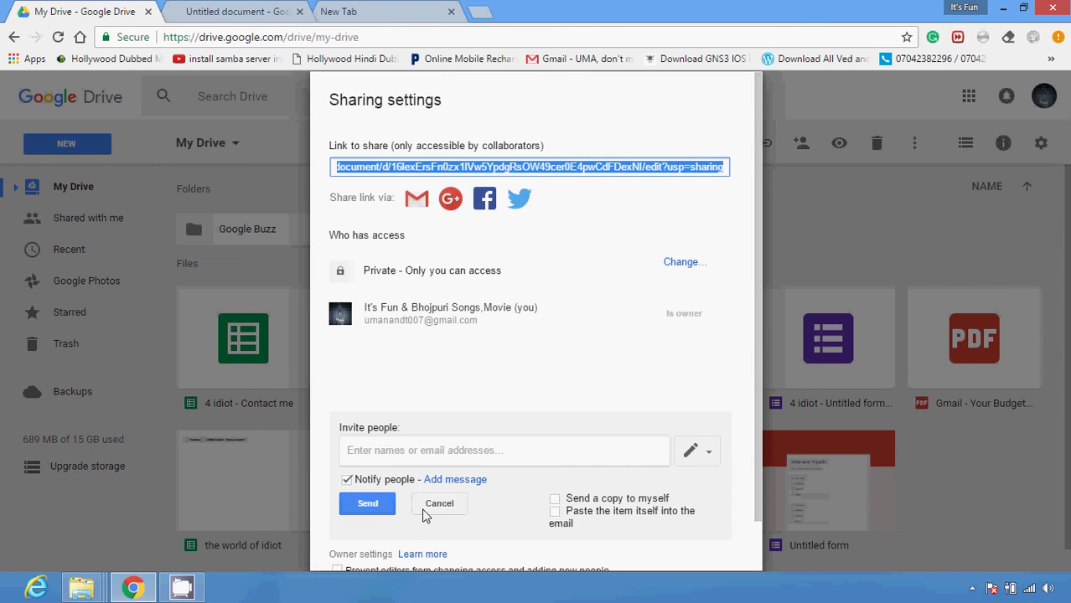
click(427, 508)
click(361, 556)
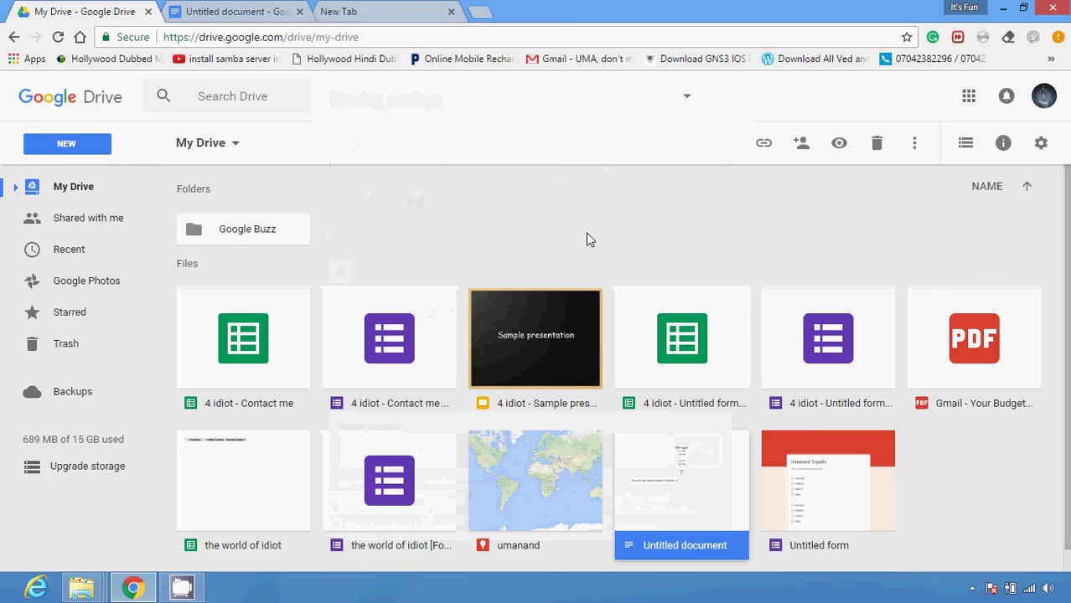
Close the Untitled document and empty new tabs, leaving only My Drive
click(299, 11)
click(299, 10)
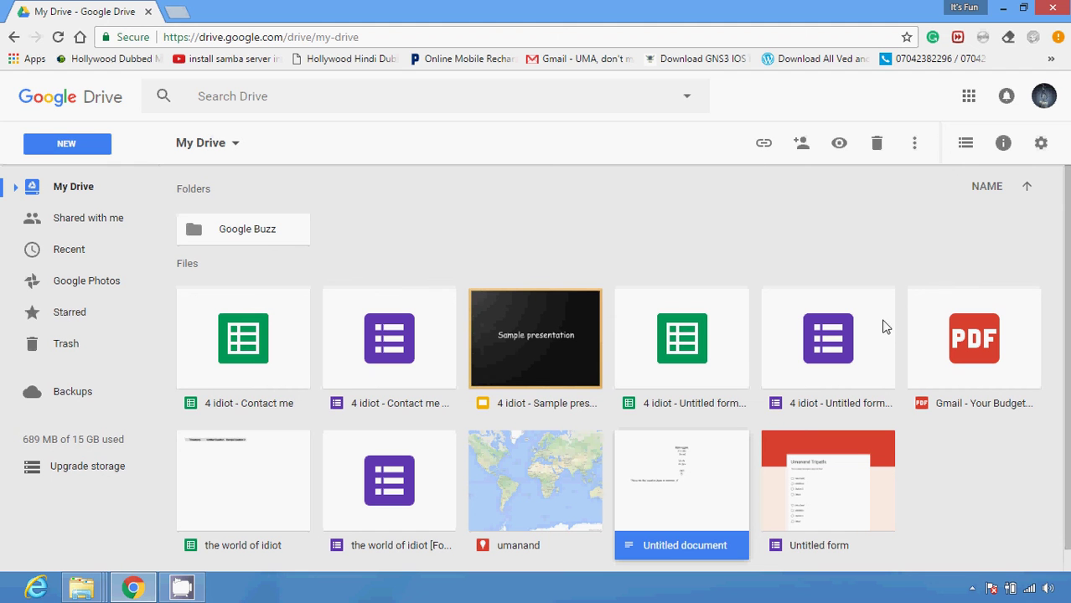
click(972, 589)
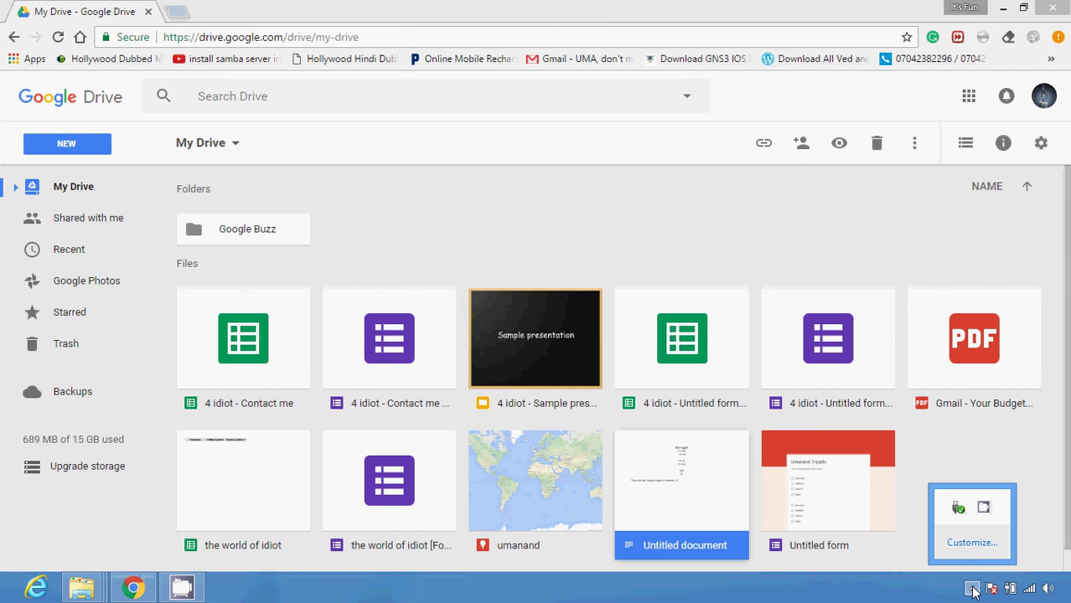
right_click(983, 509)
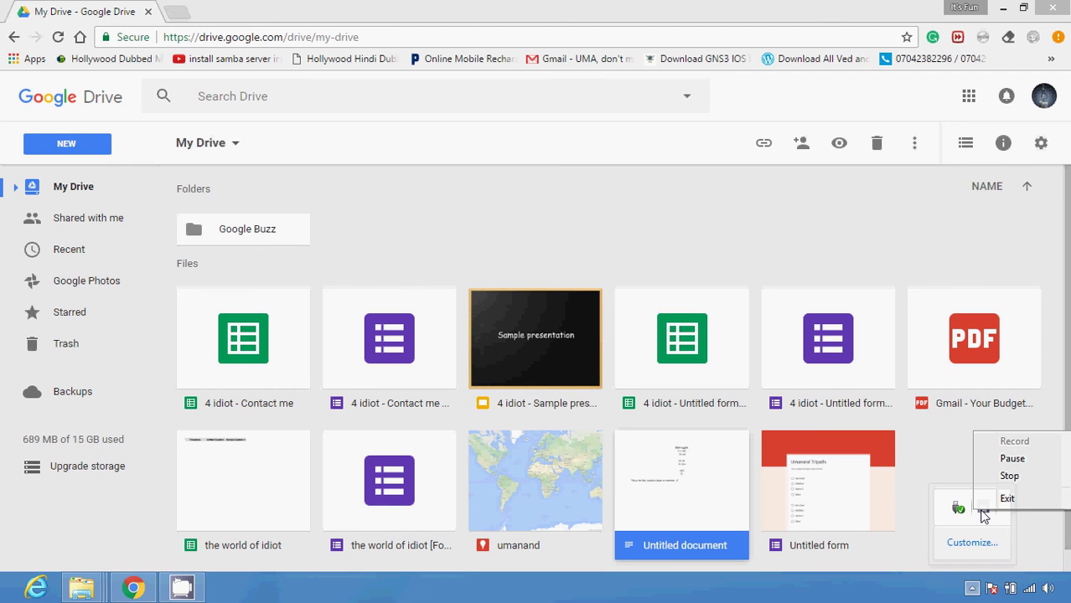